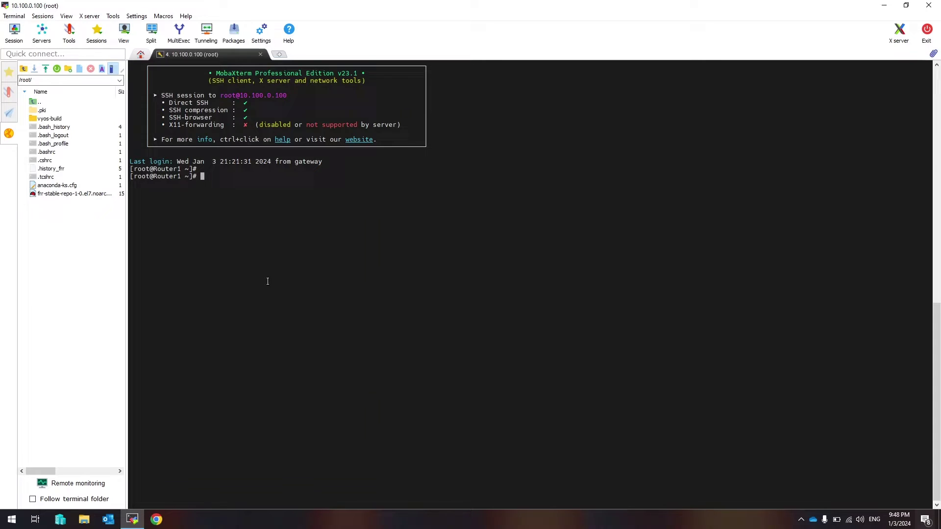
pyautogui.write('mk')
pyautogui.write('dir /')
pyautogui.write('tmp/')
pyautogui.write('test')
# Step: Create /tmp/test with mkdir, then list /tmp and highlight the new test folder
pyautogui.press('Return')
pyautogui.write('cd ')
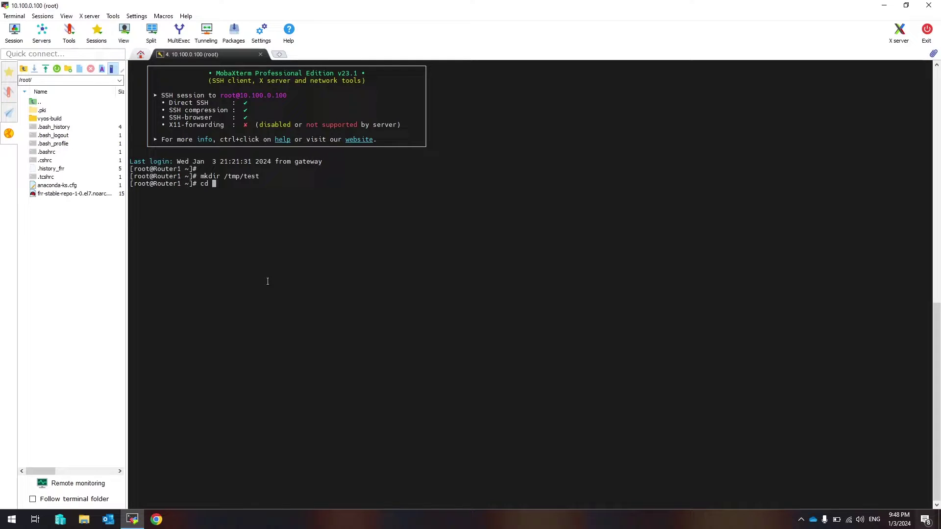
pyautogui.write('/m')
pyautogui.press('BackSpace')
pyautogui.write('tm')
pyautogui.press('Tab')
pyautogui.press('Return')
pyautogui.write('l')
pyautogui.write('s')
pyautogui.press('Return')
pyautogui.moveTo(130, 200); pyautogui.dragTo(145, 199)
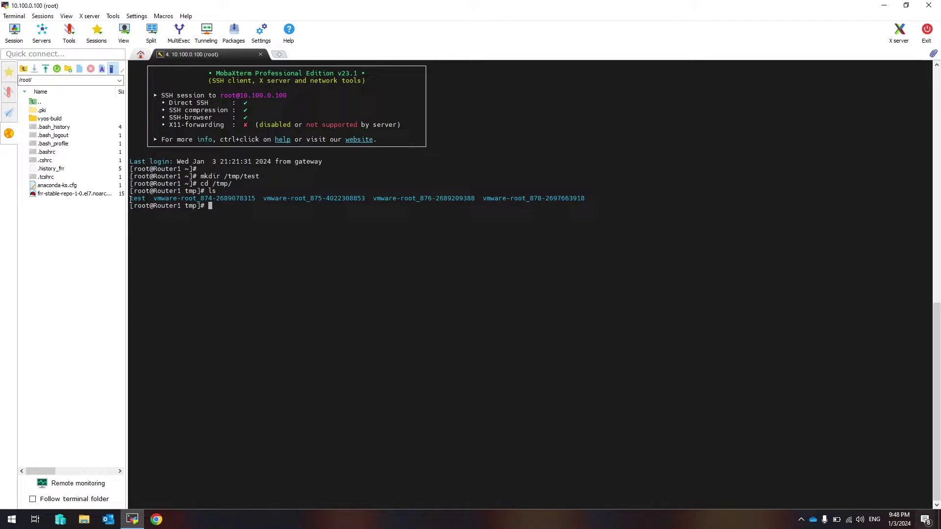
# Step: Remove the test folder with rmdir test/ and relist /tmp, leaving only the vmware-root folders
pyautogui.click(241, 242)
pyautogui.write('rmdir')
pyautogui.write(' te')
pyautogui.press('BackSpace')
pyautogui.press('BackSpace')
pyautogui.write('te')
pyautogui.write('st/')
pyautogui.press('Return')
pyautogui.press('Return')
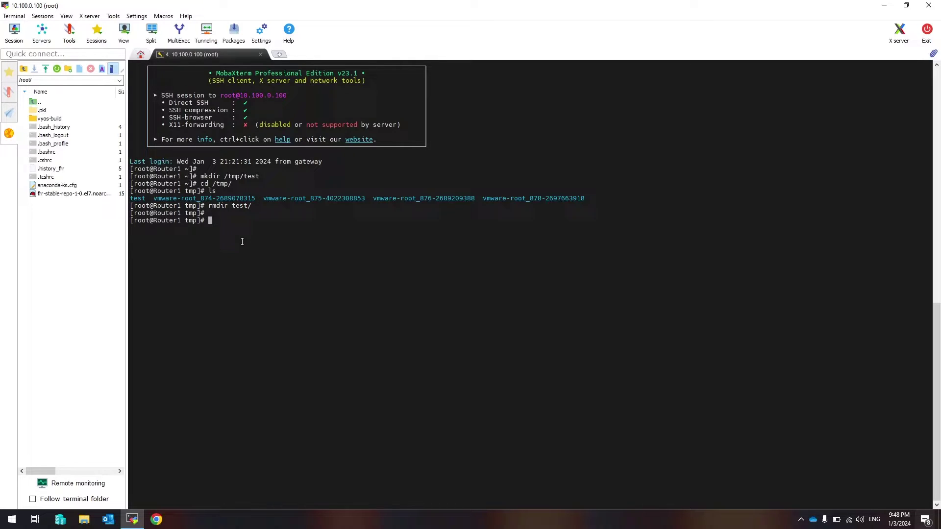
pyautogui.write('ls')
pyautogui.press('Return')
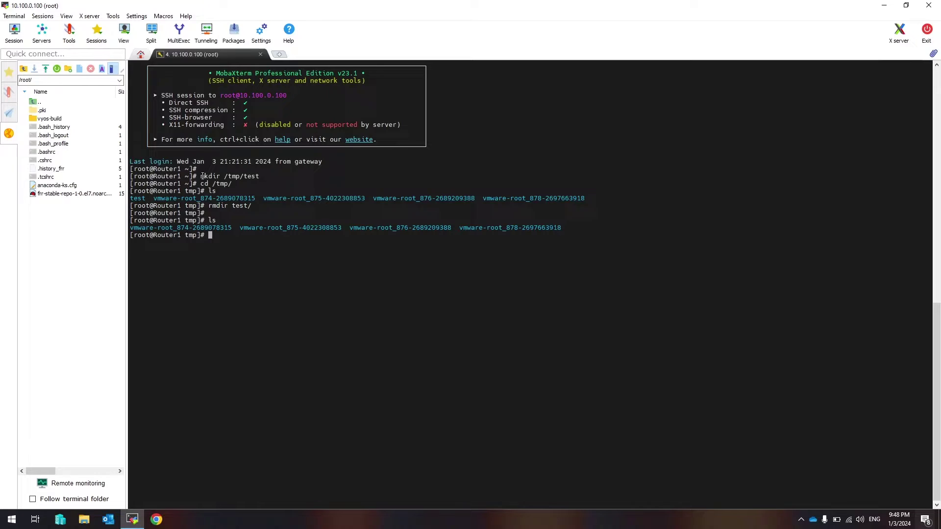
pyautogui.moveTo(203, 176); pyautogui.dragTo(256, 176)
pyautogui.click(256, 176)
pyautogui.write('vi /')
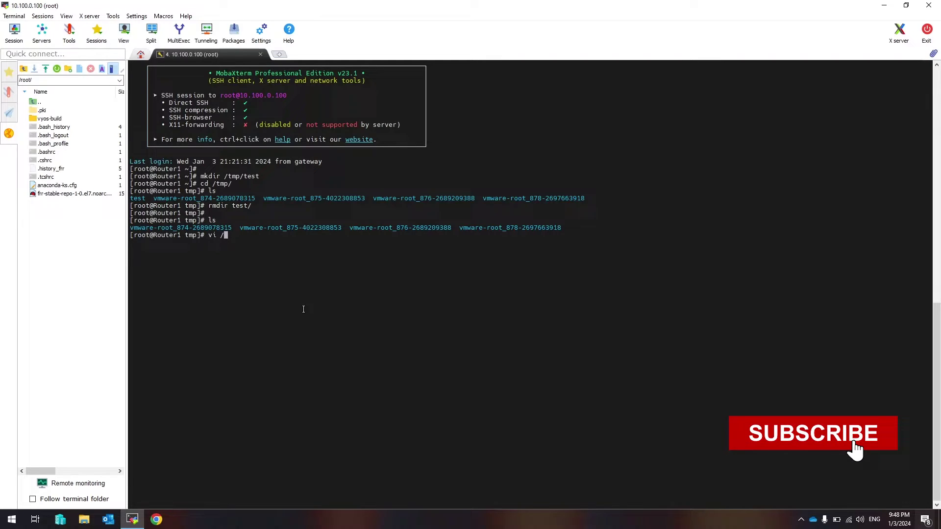
pyautogui.write('etc')
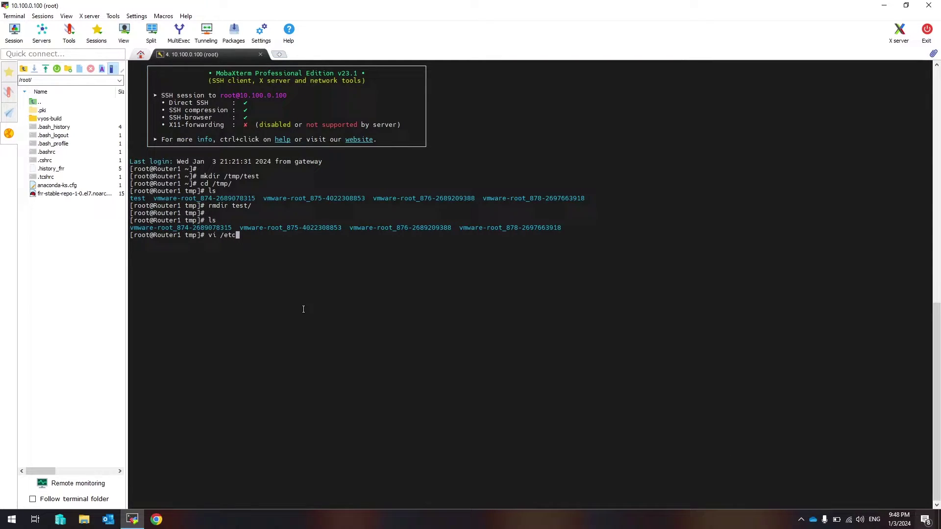
pyautogui.write('/')
pyautogui.write('rd')
# Step: Tab-complete the path rc.d/rc.local to build 'vi /etc/rc.d/rc.local' at the root prompt
pyautogui.press('BackSpace')
pyautogui.write('c')
pyautogui.write('.')
pyautogui.press('Tab')
pyautogui.press('Tab')
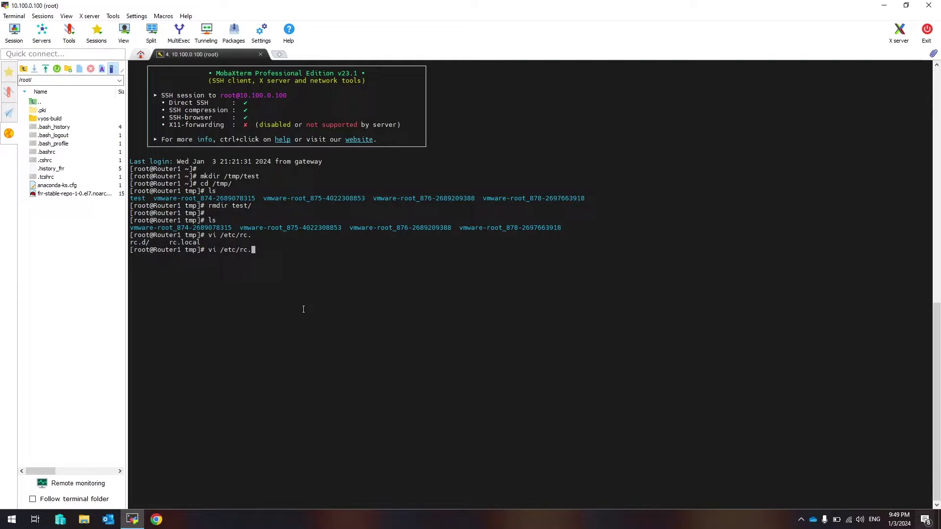
pyautogui.write('d')
pyautogui.press('Tab')
pyautogui.write('rc')
pyautogui.write('.')
pyautogui.press('Tab')
# Step: Open rc.local in vi and insert 'mkdir /tmp/test' on the line below touch
pyautogui.press('Return')
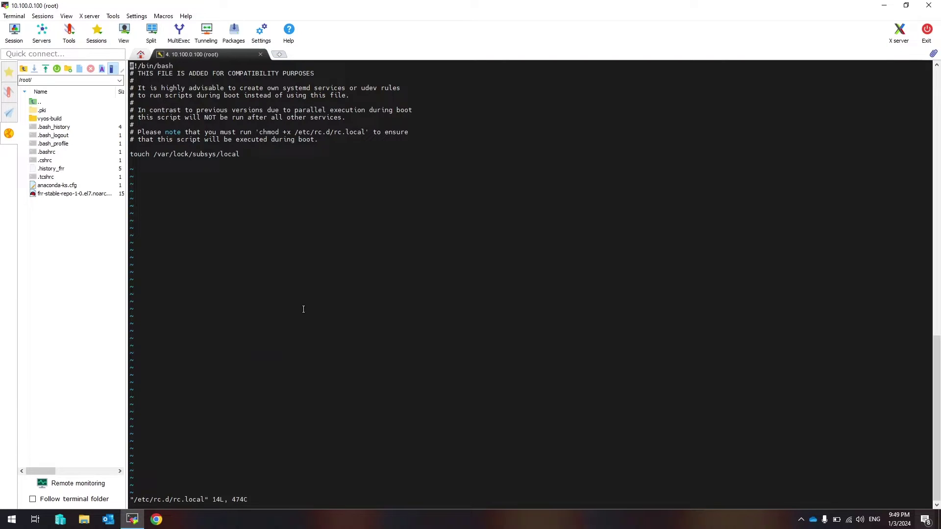
pyautogui.press('Down')
pyautogui.press('Down')
pyautogui.press('Down')
pyautogui.press('Down')
pyautogui.press('Down')
pyautogui.press('Down')
pyautogui.press('Down')
pyautogui.press('Down')
pyautogui.press('i')
pyautogui.press('Down')
pyautogui.press('Down')
pyautogui.press('Down')
pyautogui.press('Down')
pyautogui.press('Down')
pyautogui.write('mk')
pyautogui.write('dir')
pyautogui.write('/tm')
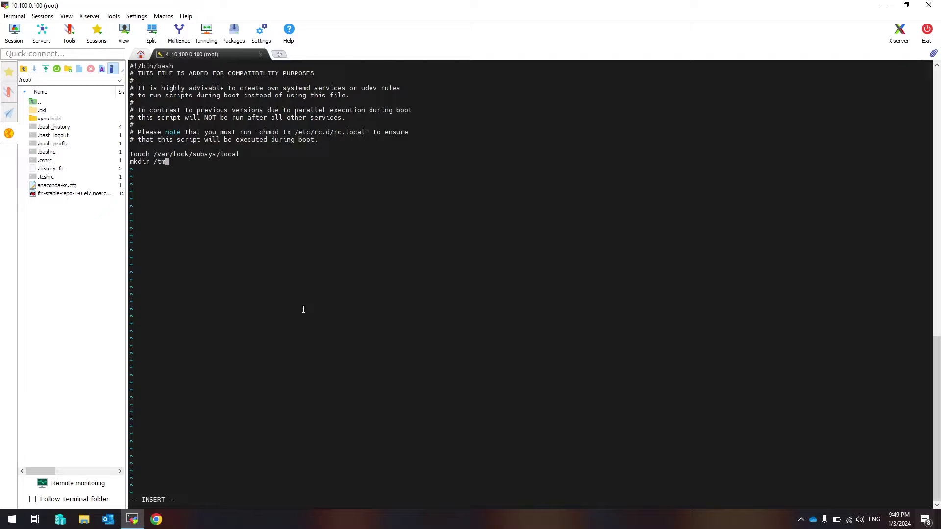
pyautogui.write('p/')
pyautogui.write('test')
pyautogui.press('Escape')
pyautogui.write(':')
# Step: Copy 'chmod +x /etc/rc.d/rc.local' from the file's comment to the clipboard
pyautogui.moveTo(260, 132); pyautogui.dragTo(365, 130)
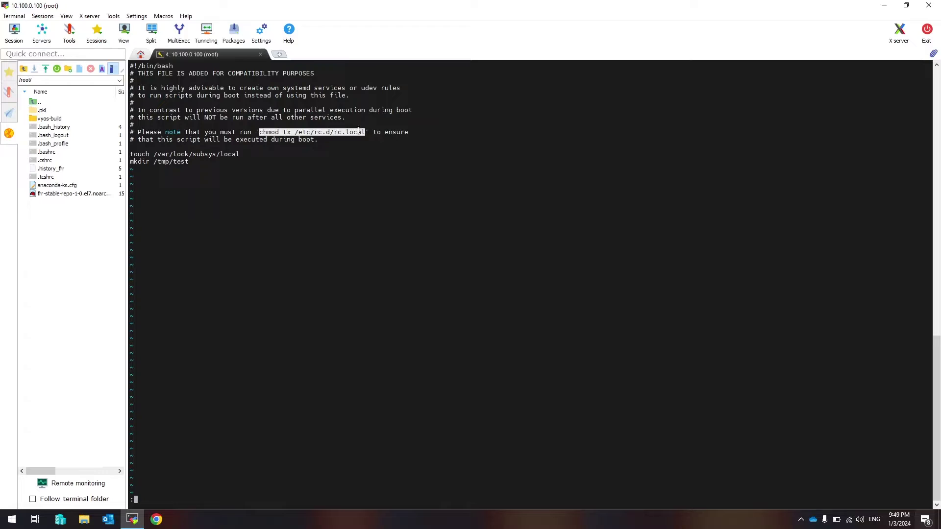
pyautogui.rightClick(351, 132)
pyautogui.click(360, 137)
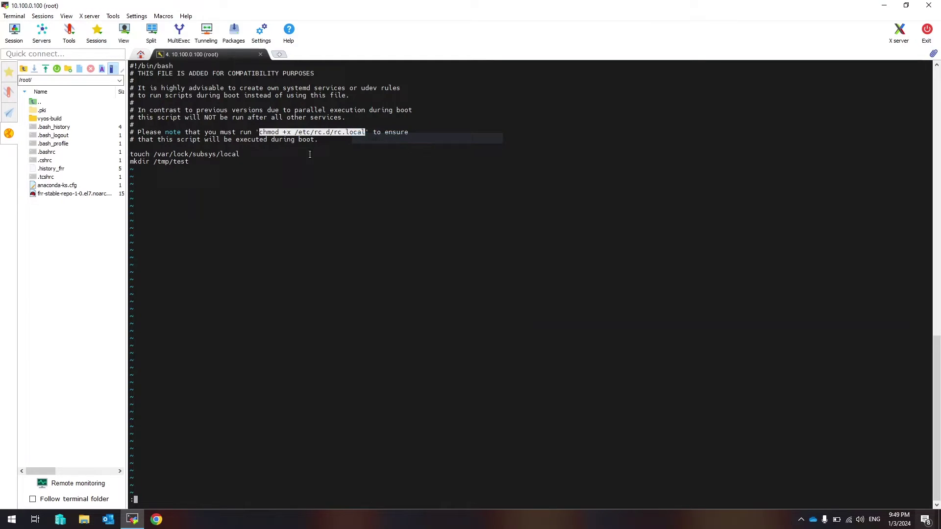
pyautogui.click(268, 179)
pyautogui.write('w')
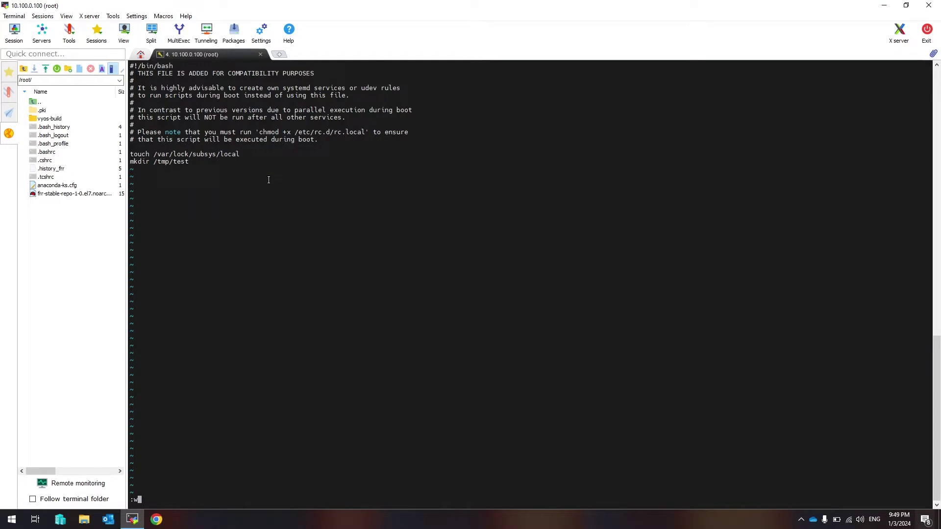
pyautogui.write('q!')
# Step: Save rc.local, exit vi, and run the pasted 'chmod +x /etc/rc.d/rc.local'
pyautogui.press('Return')
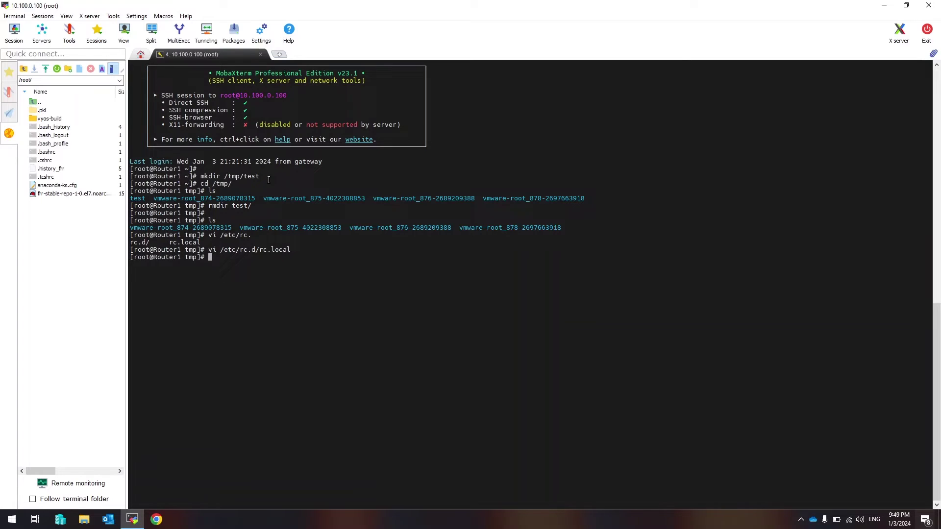
pyautogui.press('Return')
pyautogui.press('Return')
pyautogui.rightClick(335, 262)
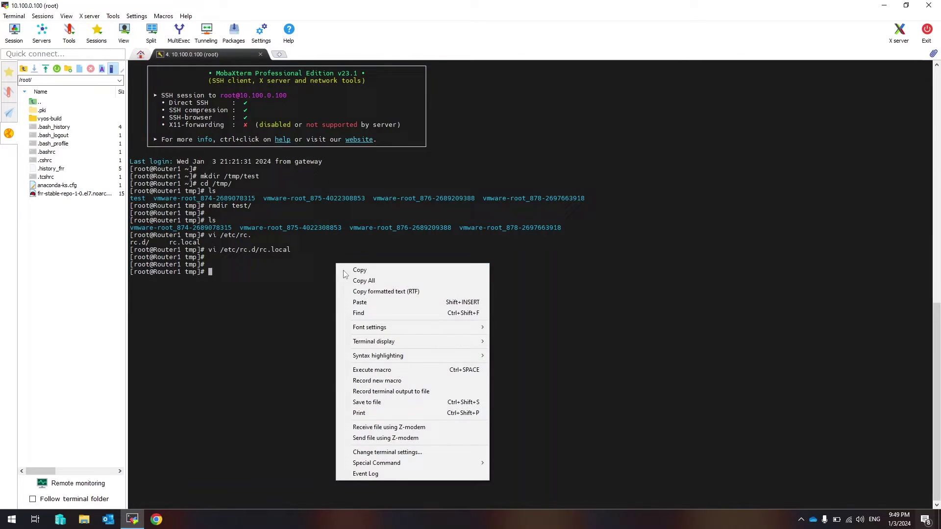
pyautogui.click(373, 301)
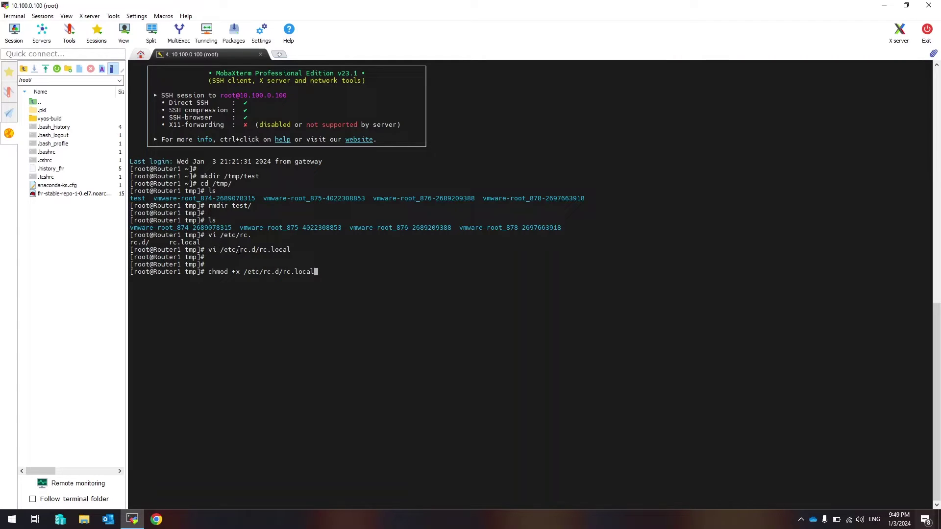
pyautogui.press('Return')
# Step: List /tmp, which shows no test folder yet
pyautogui.press('Return')
pyautogui.press('Return')
pyautogui.press('Return')
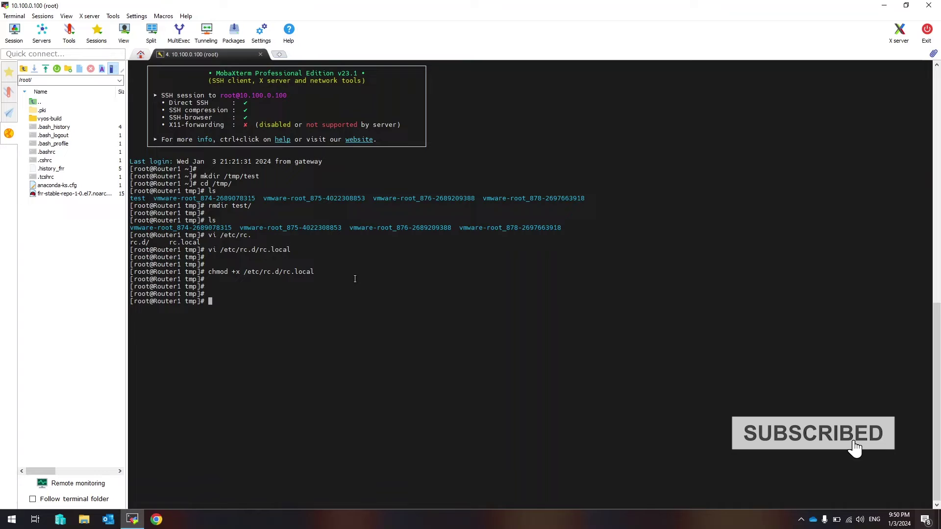
pyautogui.write('ls')
pyautogui.press('Return')
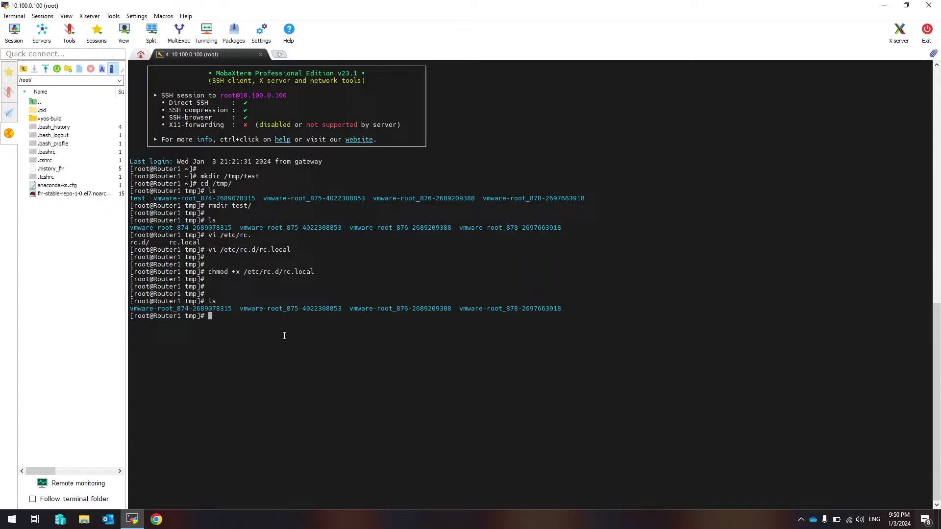
pyautogui.click(11, 72)
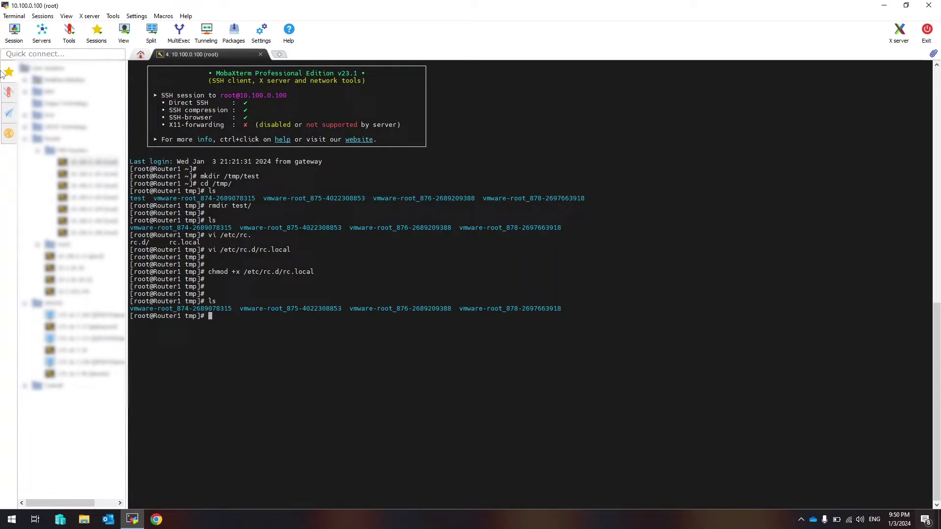
# Step: Reboot the router with the reboot command and reconnect to a new root session
pyautogui.click(7, 72)
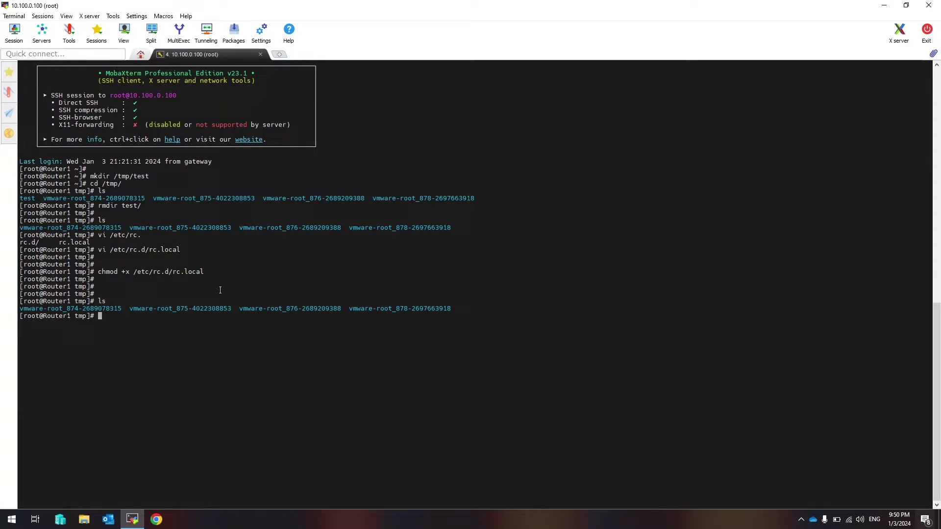
pyautogui.write('reboot')
pyautogui.press('Return')
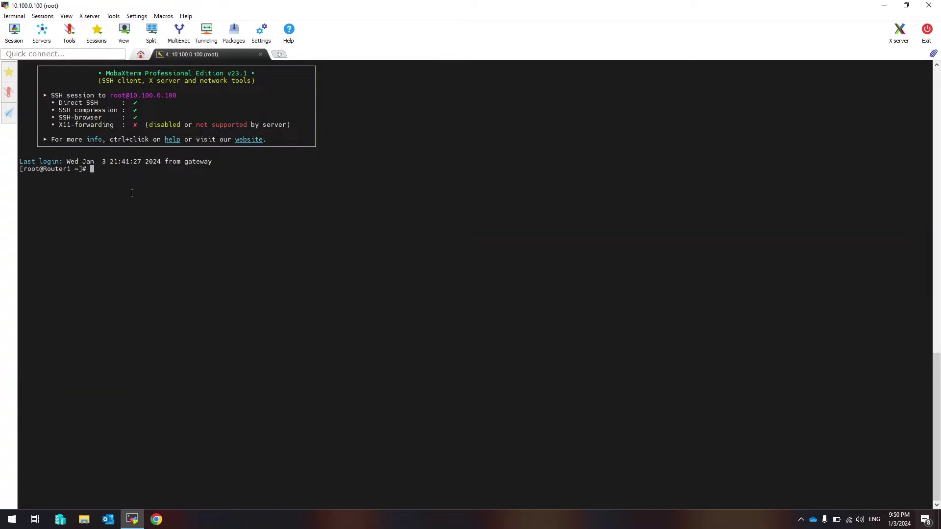
# Step: Run cd /tmp/ and ls, and highlight the test folder that rc.local created
pyautogui.press('Return')
pyautogui.press('Return')
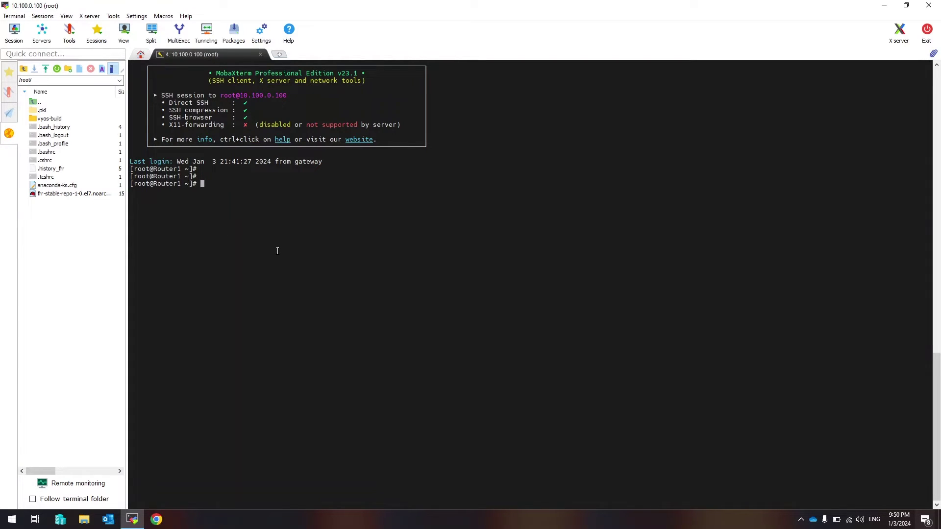
pyautogui.write('cd /')
pyautogui.write('tmp/')
pyautogui.press('Return')
pyautogui.write('ls')
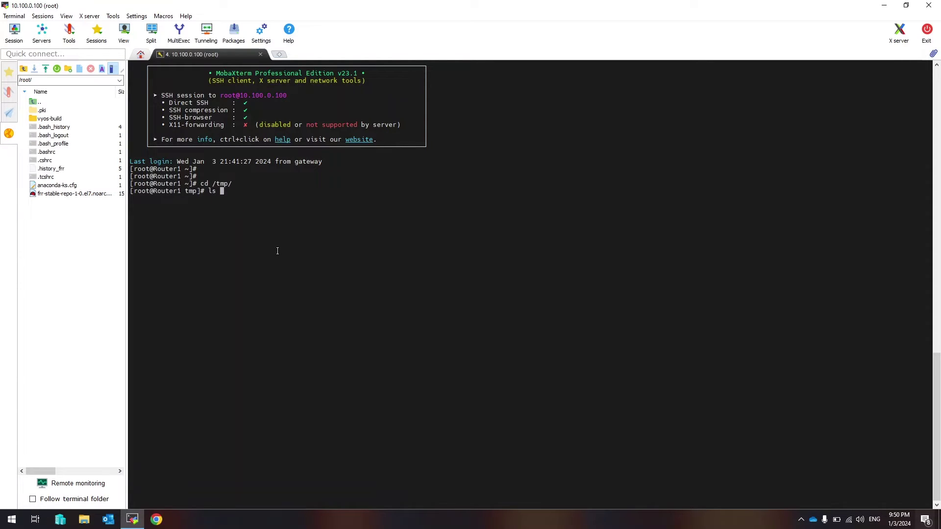
pyautogui.press('Return')
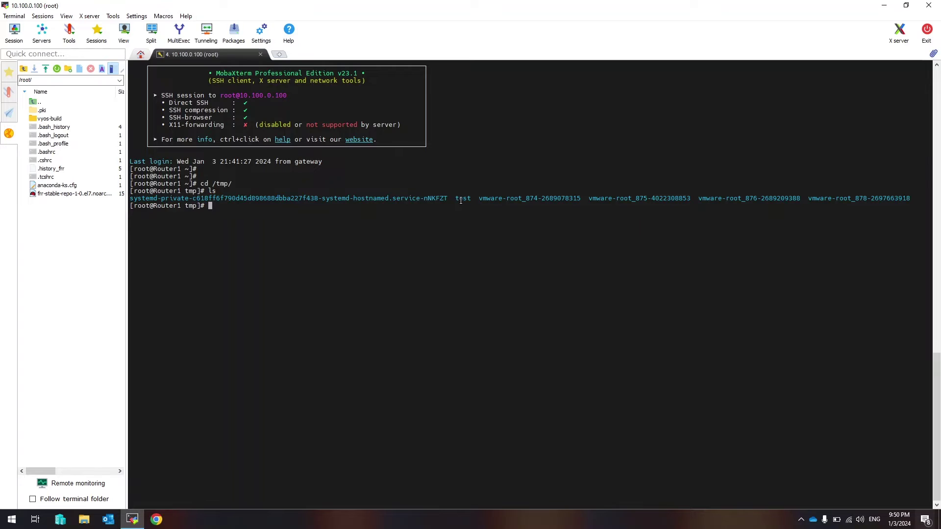
pyautogui.moveTo(458, 198); pyautogui.dragTo(473, 198)
pyautogui.click(466, 237)
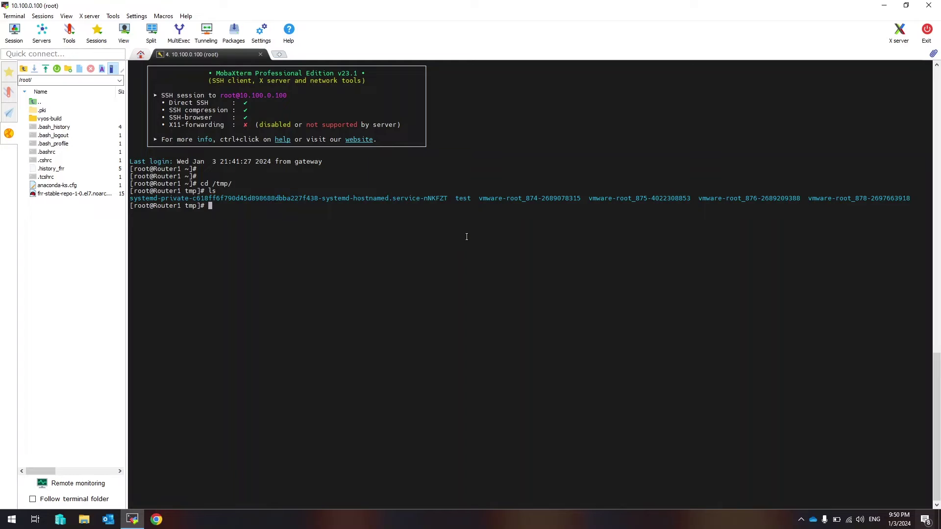